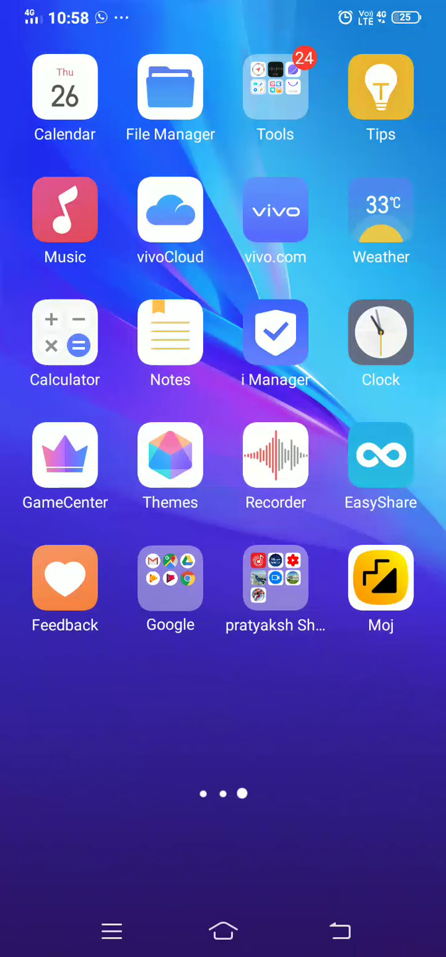
# Step: Open the home-screen folder holding the games, where Mech Arena lives
pyautogui.click(277, 577)
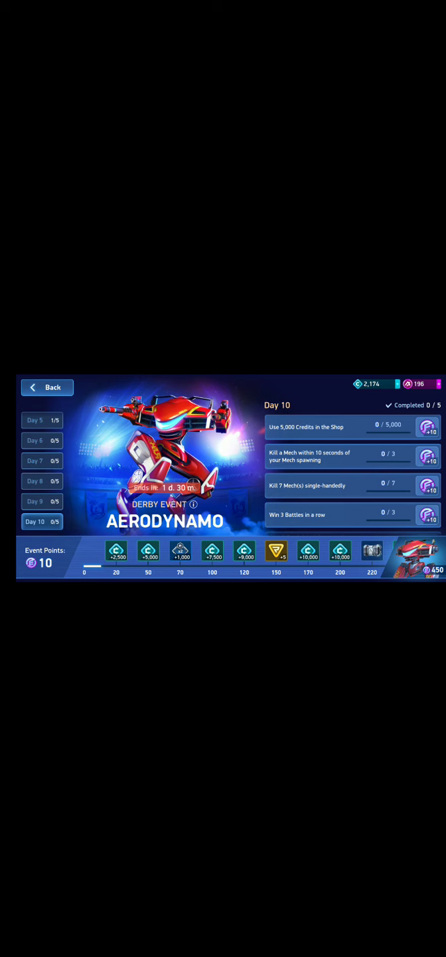
# Step: Switch the Aerodynamo derby event to its Day 5 objectives
pyautogui.click(42, 420)
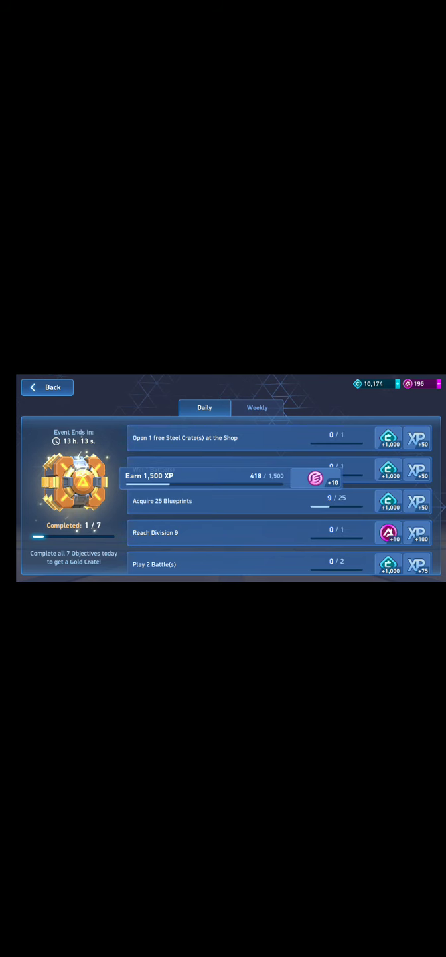
# Step: Leave the daily objectives and return to the events list
pyautogui.click(46, 387)
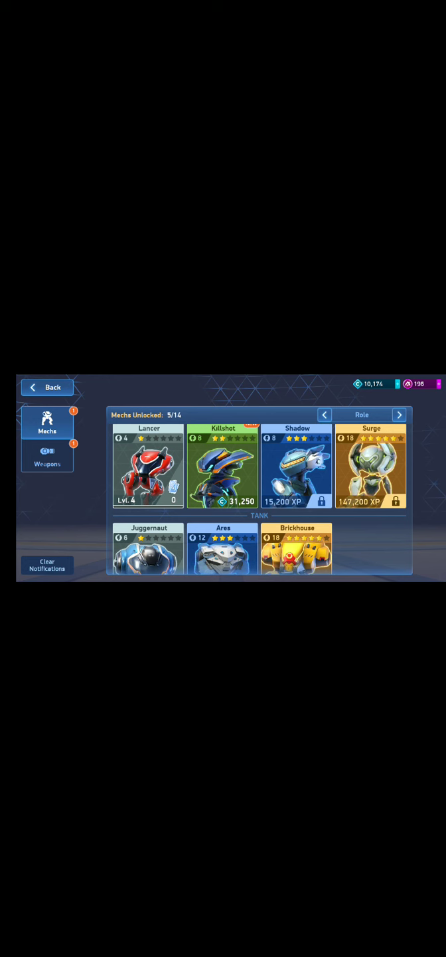
# Step: View the details of the Killshot mech
pyautogui.click(223, 471)
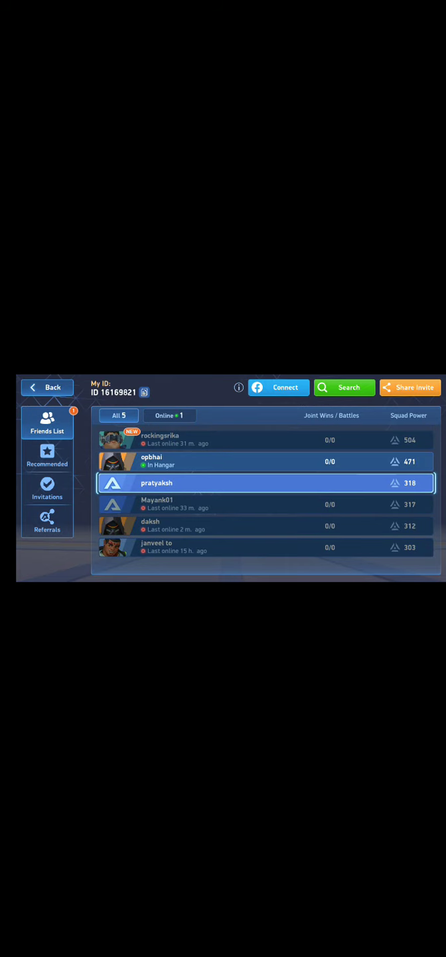
# Step: Open the top friend's profile from the friends list
pyautogui.click(225, 440)
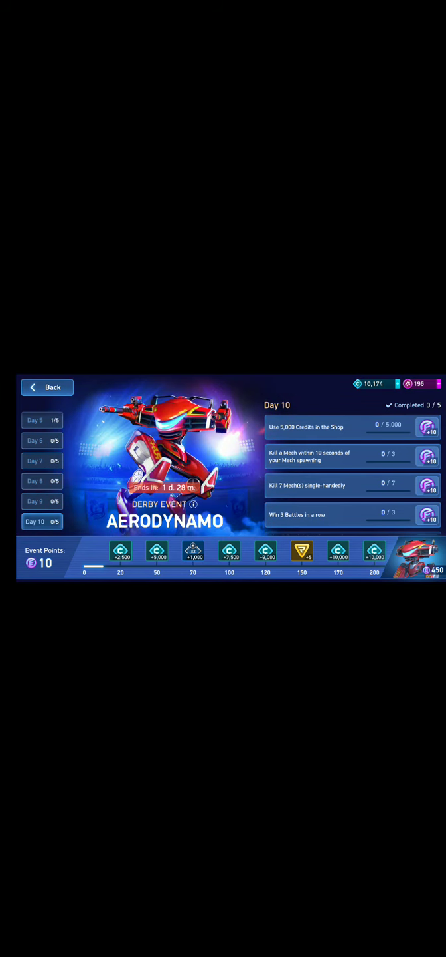
# Step: Step back through the derby Day tabs to the Day 8 objectives
pyautogui.click(42, 421)
pyautogui.click(42, 460)
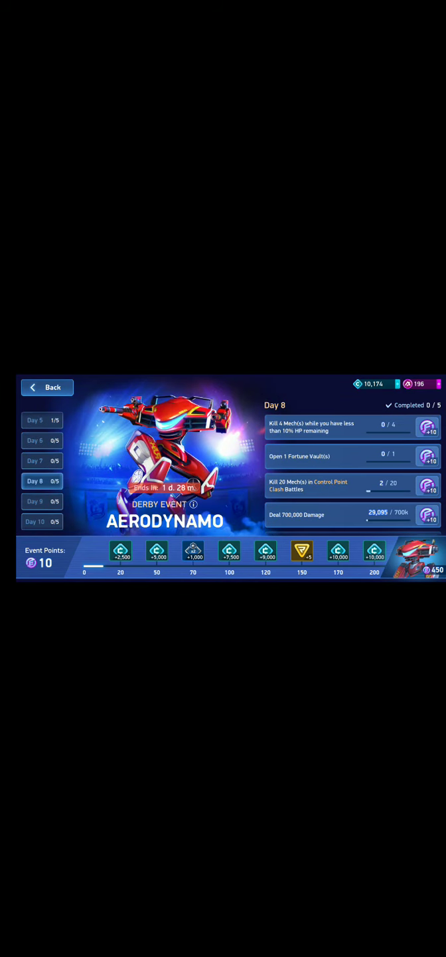